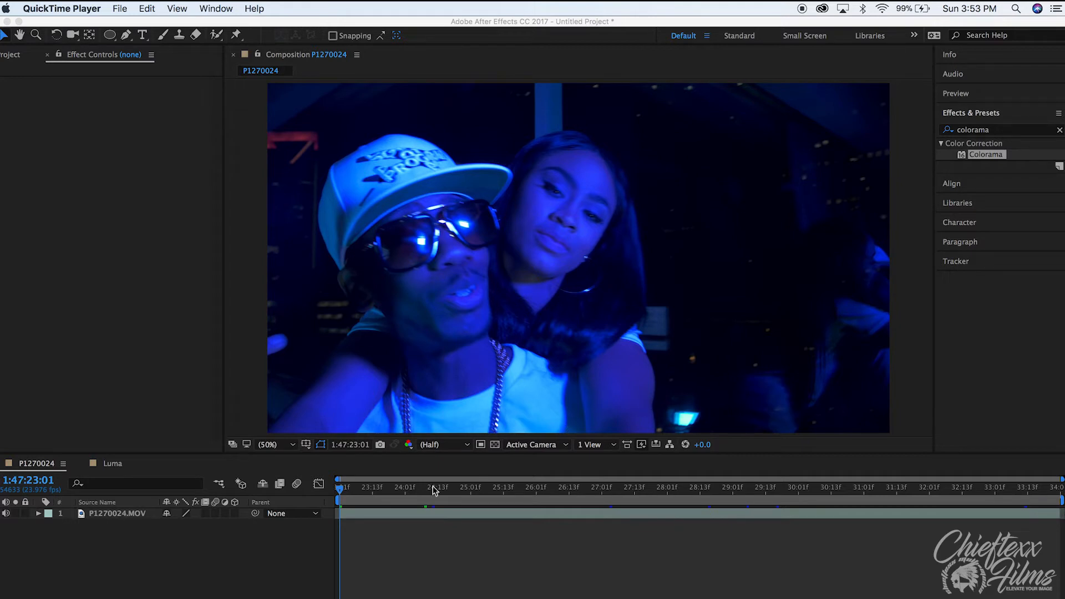
# Step: Duplicate the P1270024.MOV footage layer and apply the Colorama effect to the upper copy
pyautogui.click(342, 494)
pyautogui.moveTo(349, 492); pyautogui.dragTo(337, 491)
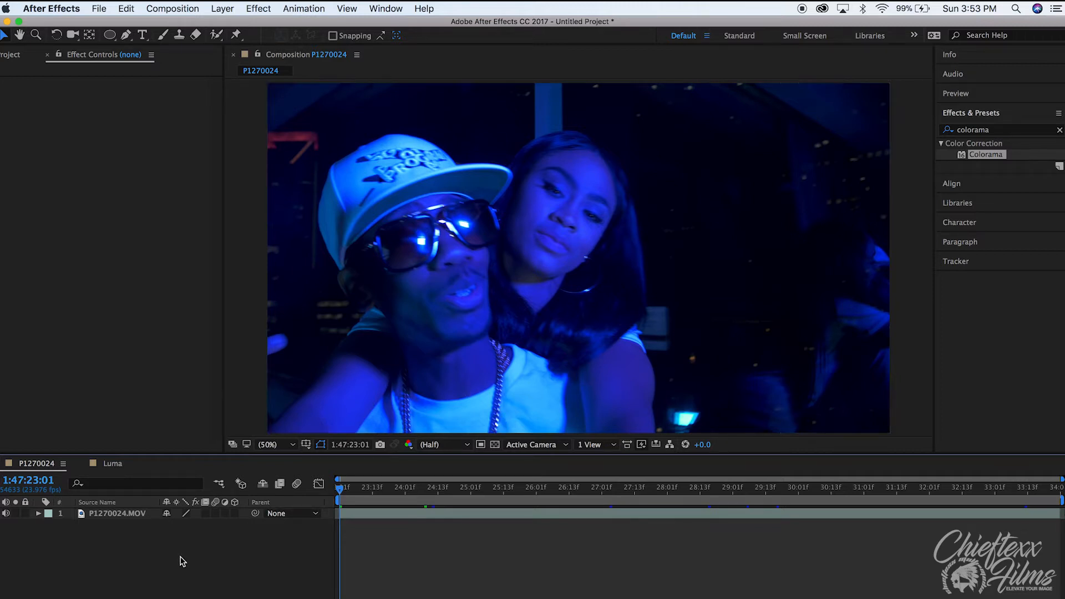
pyautogui.click(123, 515)
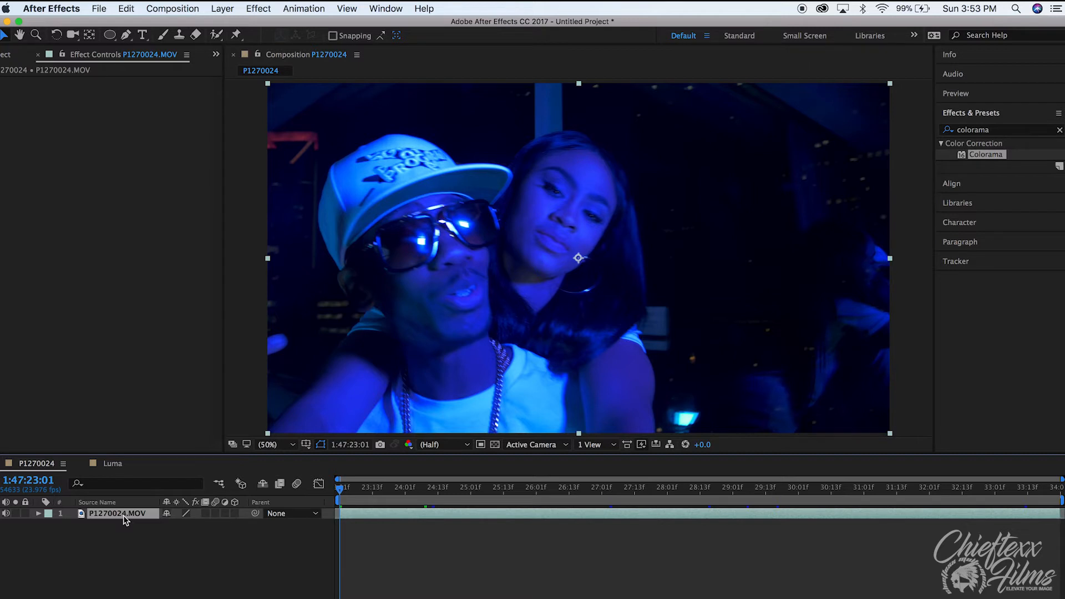
pyautogui.press('super+d')
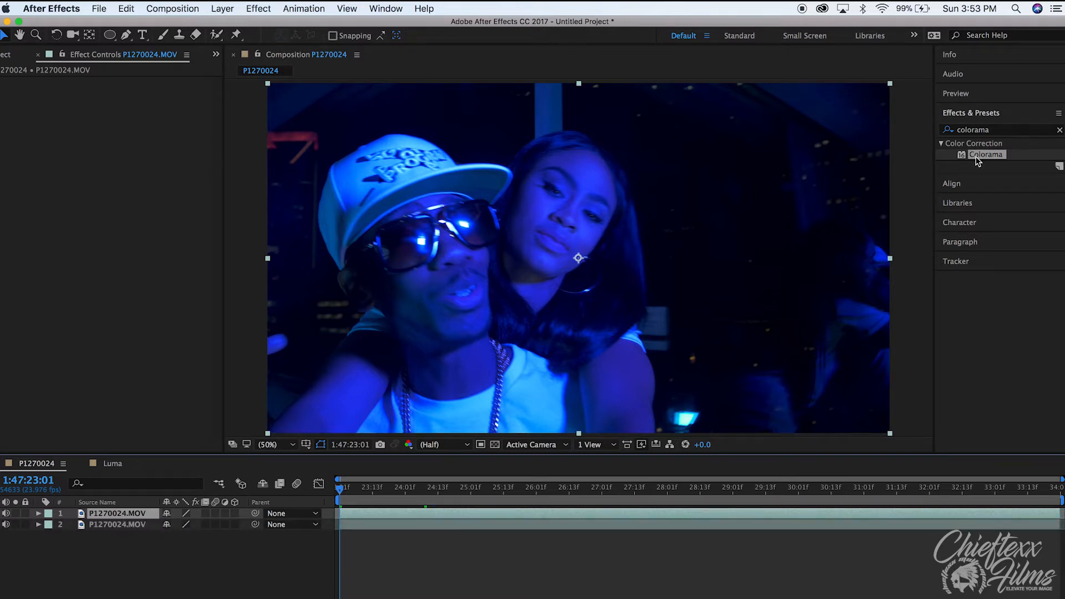
pyautogui.moveTo(978, 161); pyautogui.dragTo(135, 517)
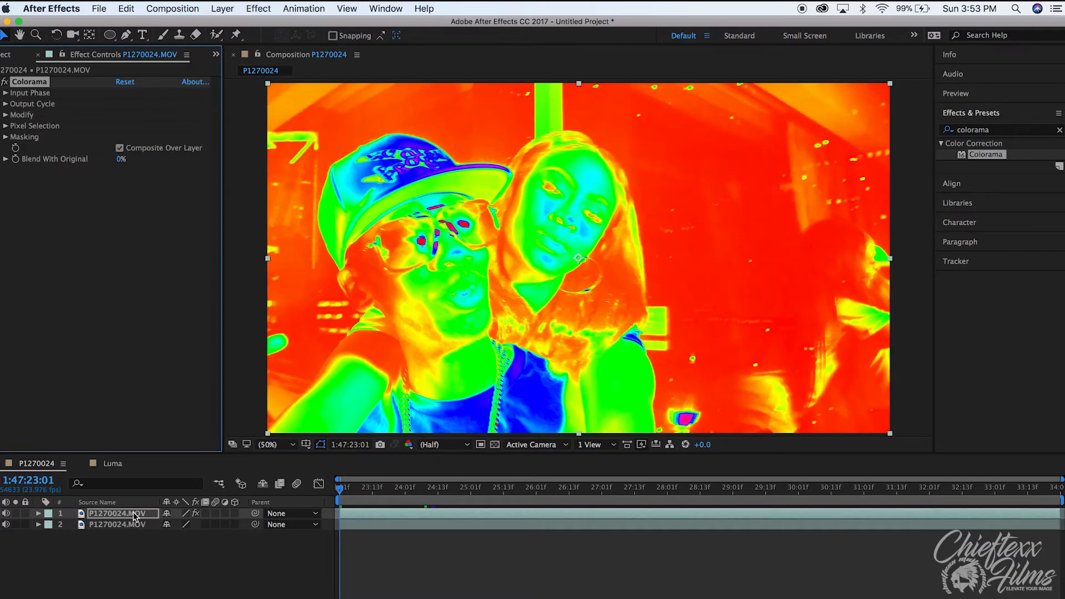
# Step: Set Colorama's output cycle preset palette to Ramp Grey
pyautogui.click(5, 105)
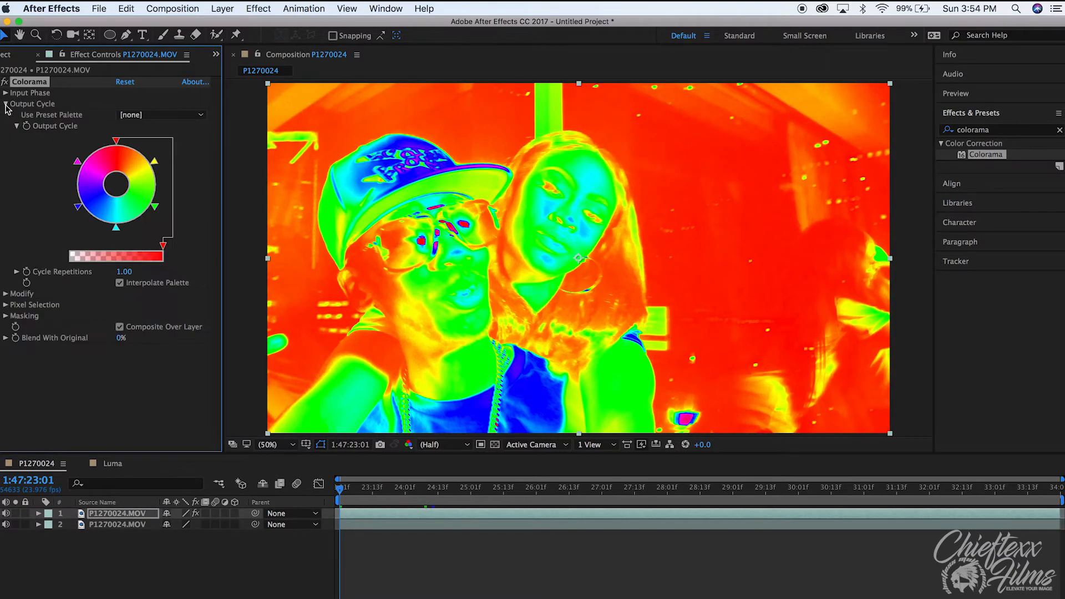
pyautogui.click(167, 115)
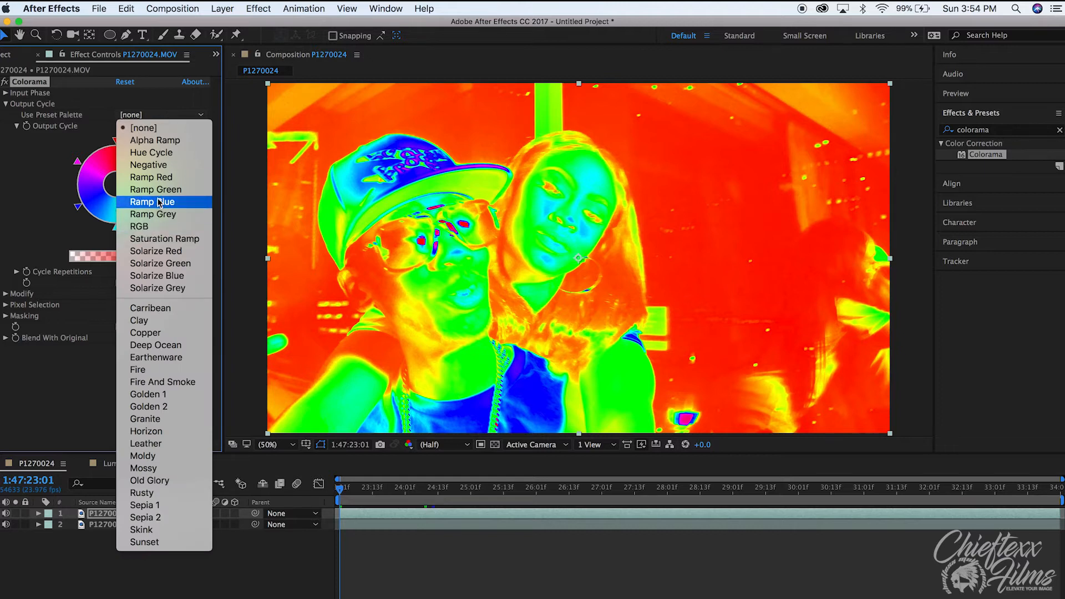
pyautogui.click(159, 214)
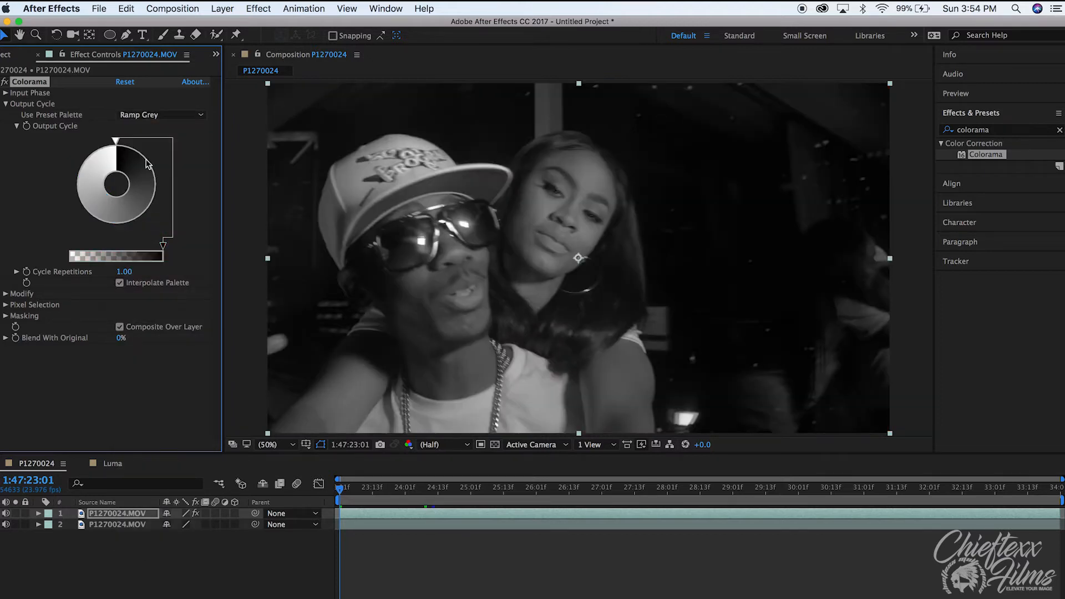
# Step: Add a black stop to the Colorama output cycle and move it around the wheel to about the nine o'clock position
pyautogui.doubleClick(144, 164)
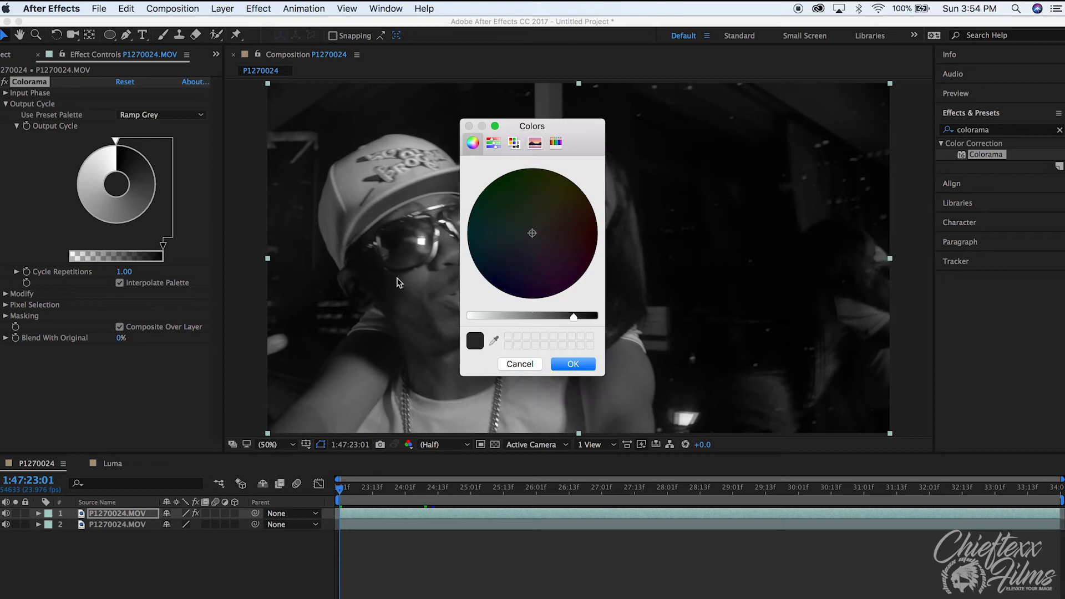
pyautogui.moveTo(574, 319); pyautogui.dragTo(598, 317)
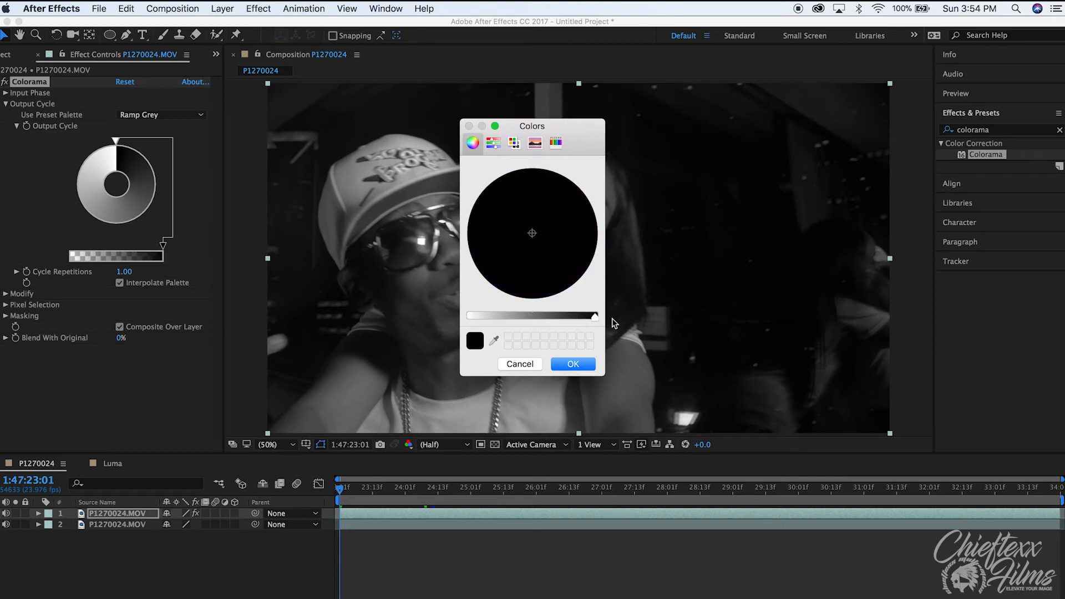
pyautogui.click(574, 365)
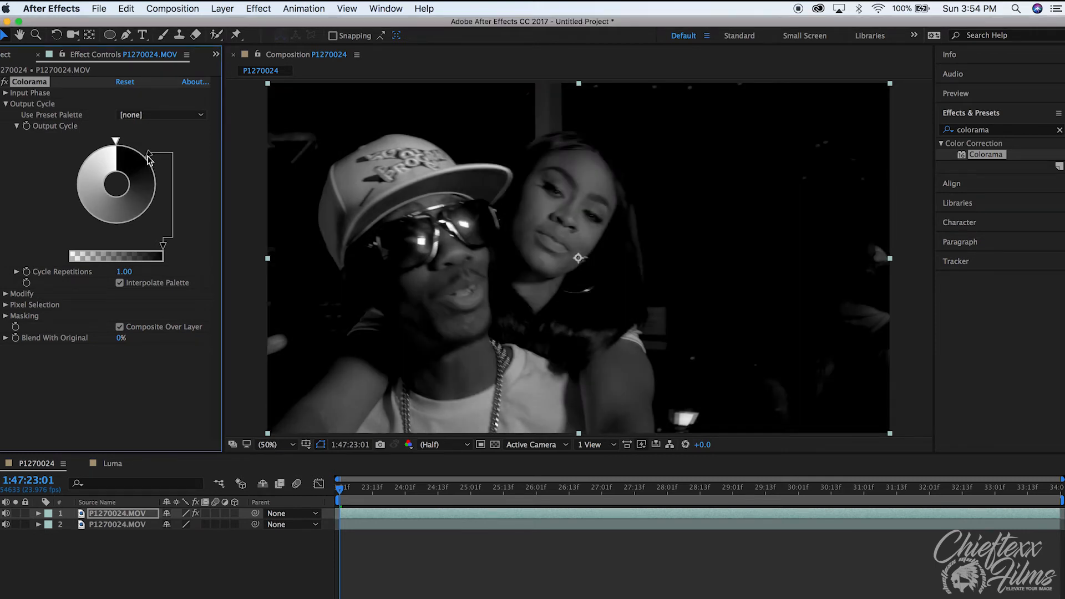
pyautogui.moveTo(148, 160)
pyautogui.mouseDown()
pyautogui.moveTo(83, 199)
pyautogui.moveTo(72, 162)
pyautogui.moveTo(71, 197)
pyautogui.moveTo(73, 186)
pyautogui.mouseUp()
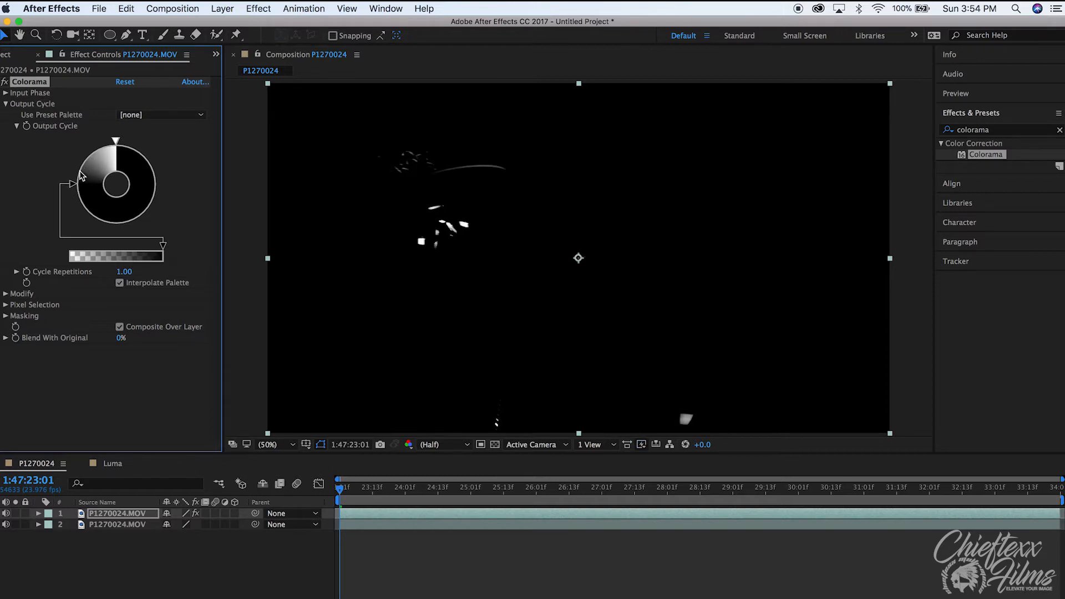
# Step: Add a white stop to the output cycle and place it just above the black stop for a hard black-to-white edge
pyautogui.doubleClick(82, 171)
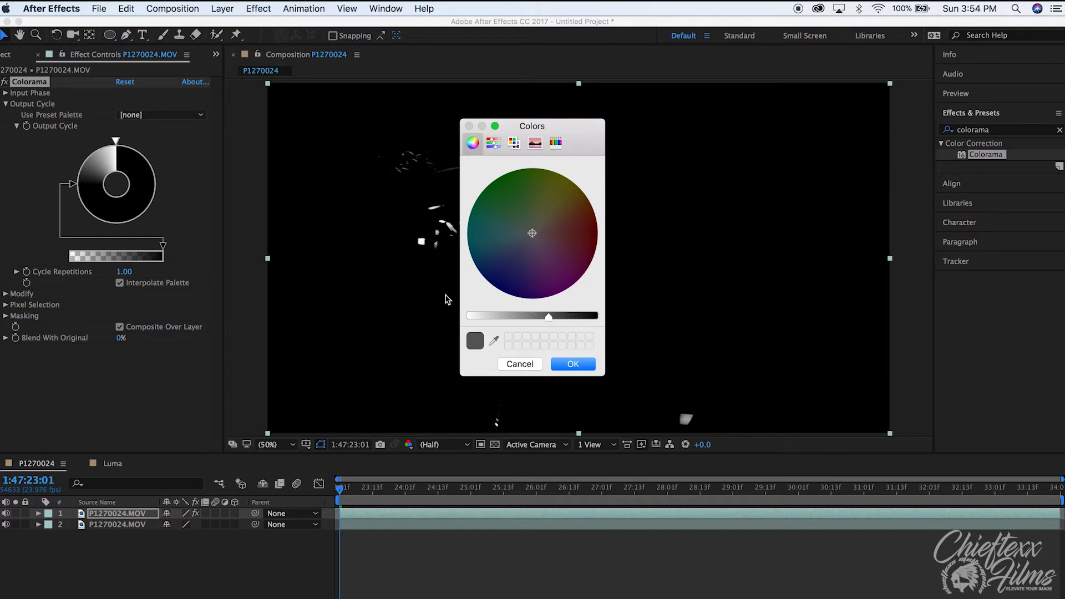
pyautogui.moveTo(548, 318); pyautogui.dragTo(448, 307)
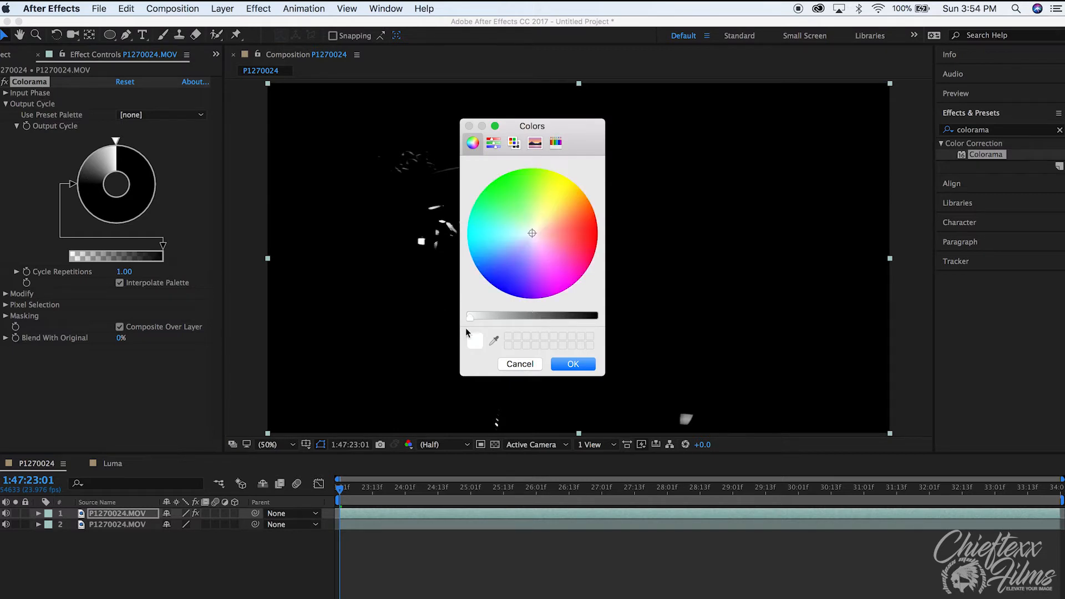
pyautogui.click(573, 368)
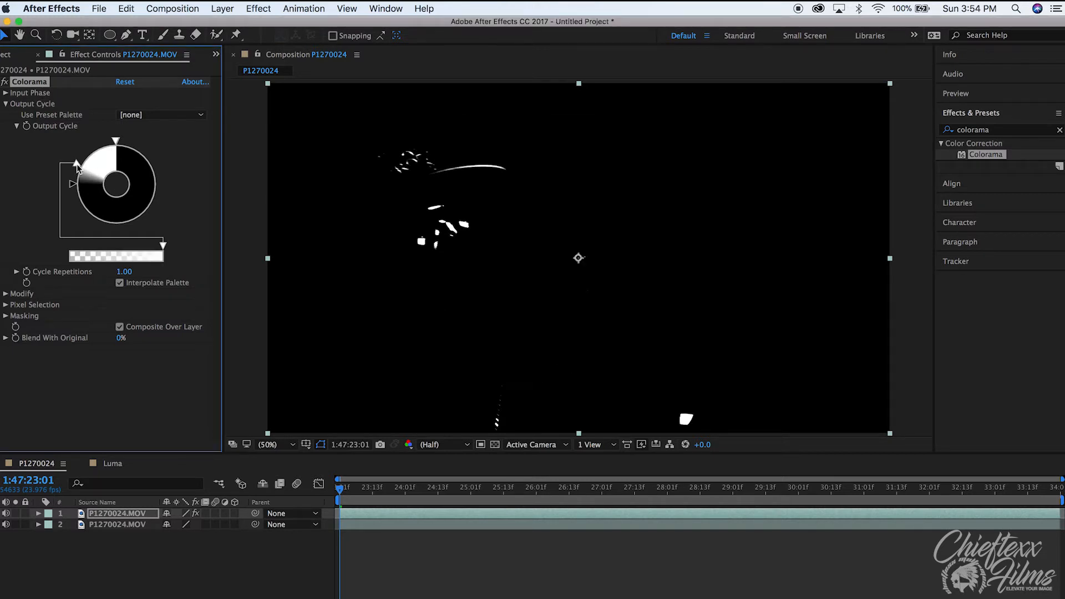
pyautogui.moveTo(75, 171); pyautogui.dragTo(72, 179)
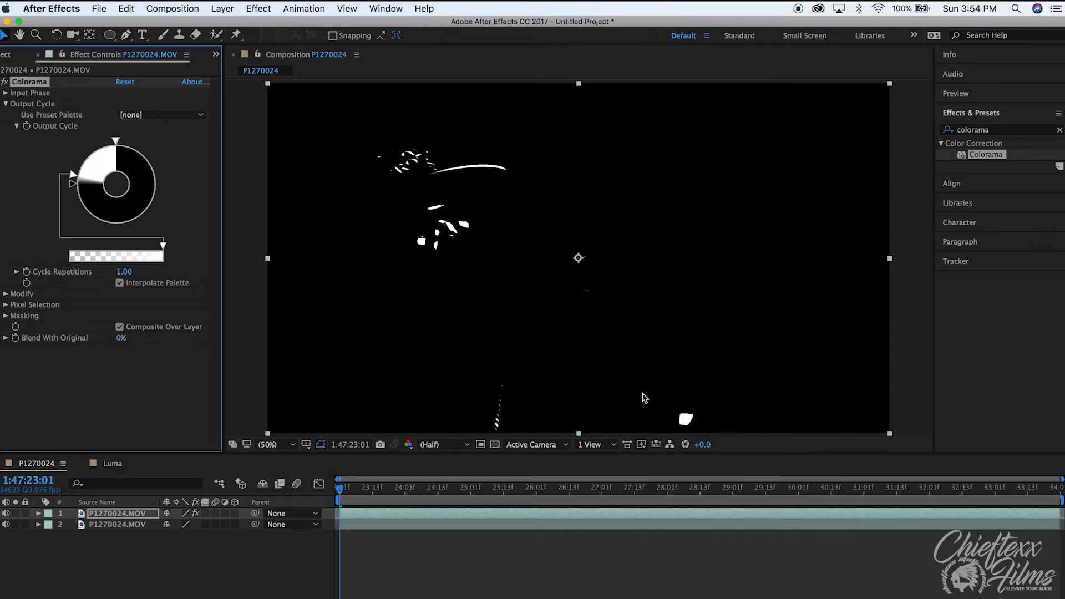
# Step: Isolate the bright lamp on the Colorama layer with a small elliptical mask and move the current time to 1:47:24:17
pyautogui.click(126, 517)
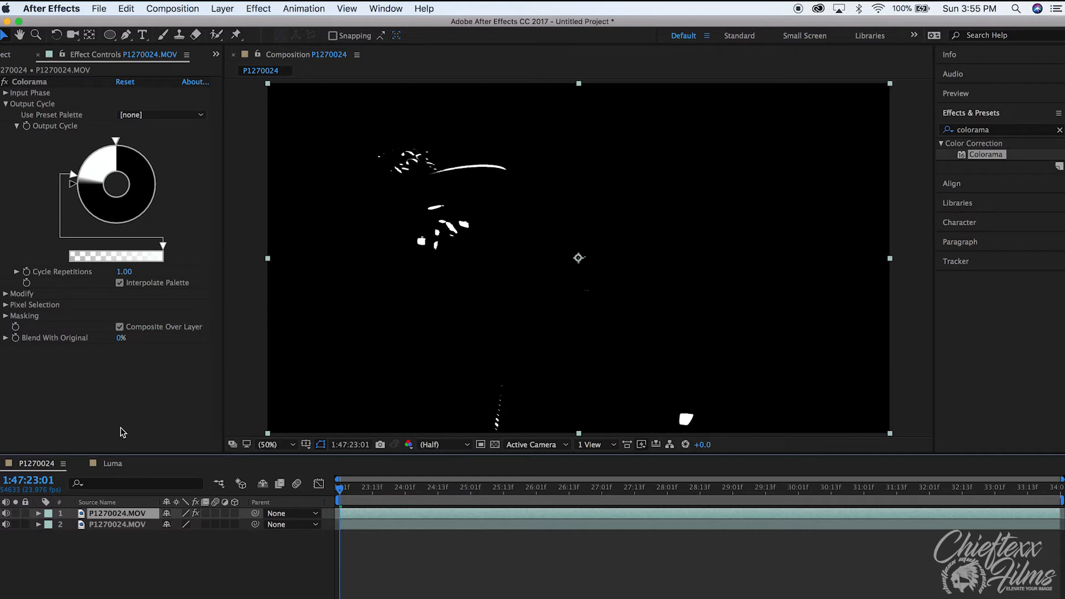
pyautogui.press('super+z')
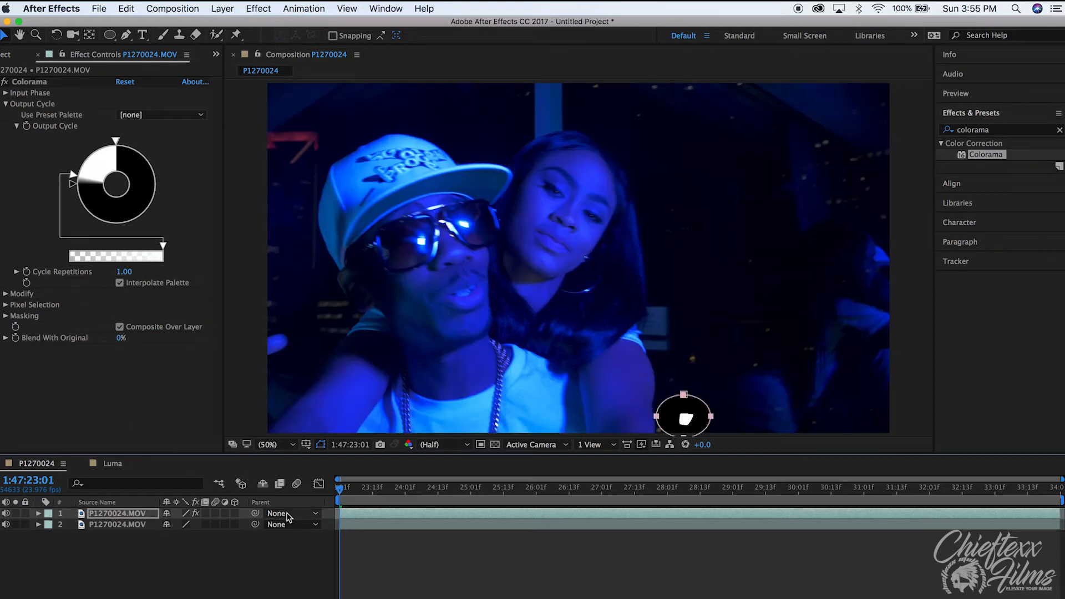
pyautogui.moveTo(342, 492)
pyautogui.mouseDown()
pyautogui.moveTo(619, 516)
pyautogui.moveTo(620, 493)
pyautogui.moveTo(918, 502)
pyautogui.moveTo(355, 480)
pyautogui.mouseUp()
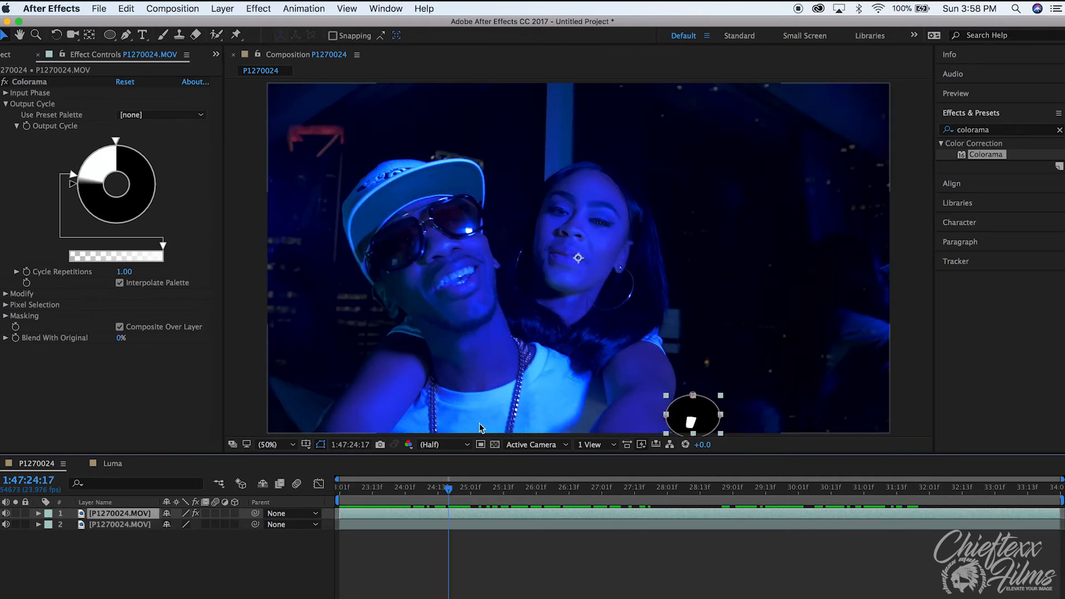
# Step: Pre-compose the masked Colorama layer as Luma, moving all attributes into the new composition
pyautogui.click(139, 554)
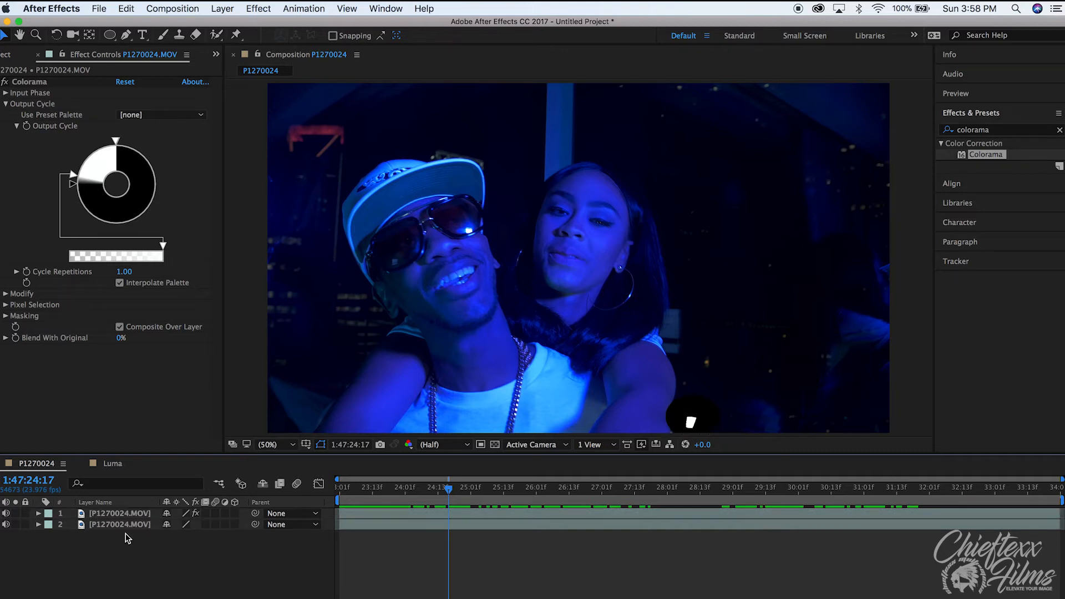
pyautogui.click(121, 515)
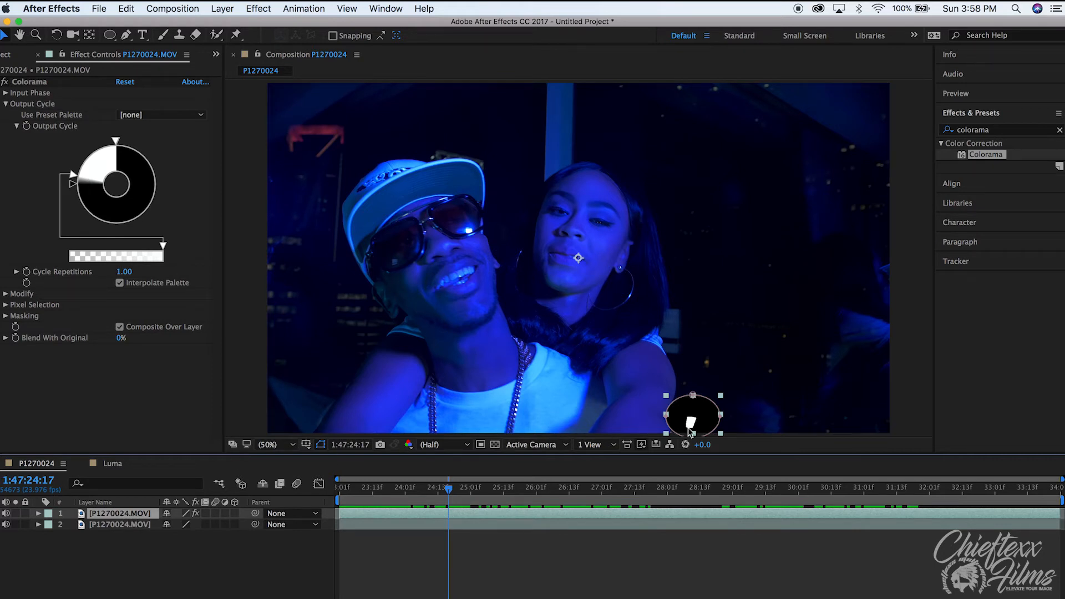
pyautogui.rightClick(125, 519)
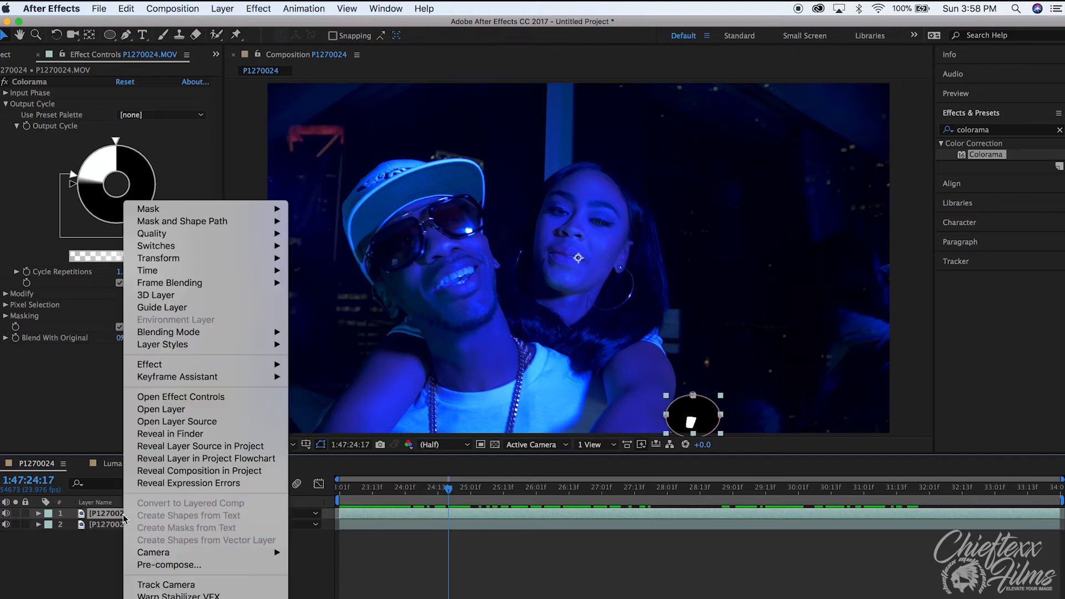
pyautogui.click(167, 565)
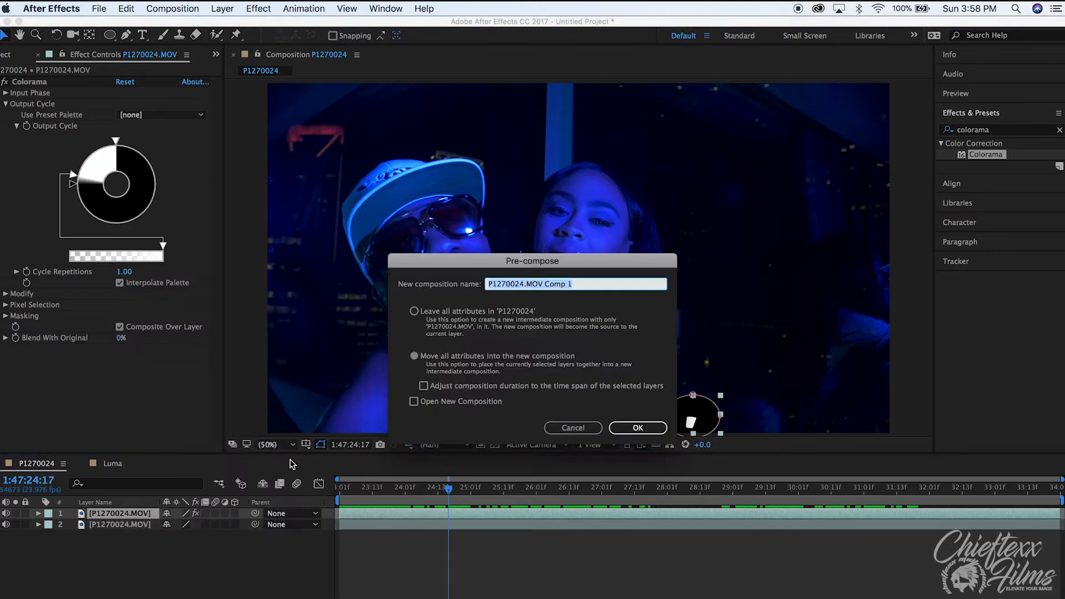
pyautogui.write('Luma')
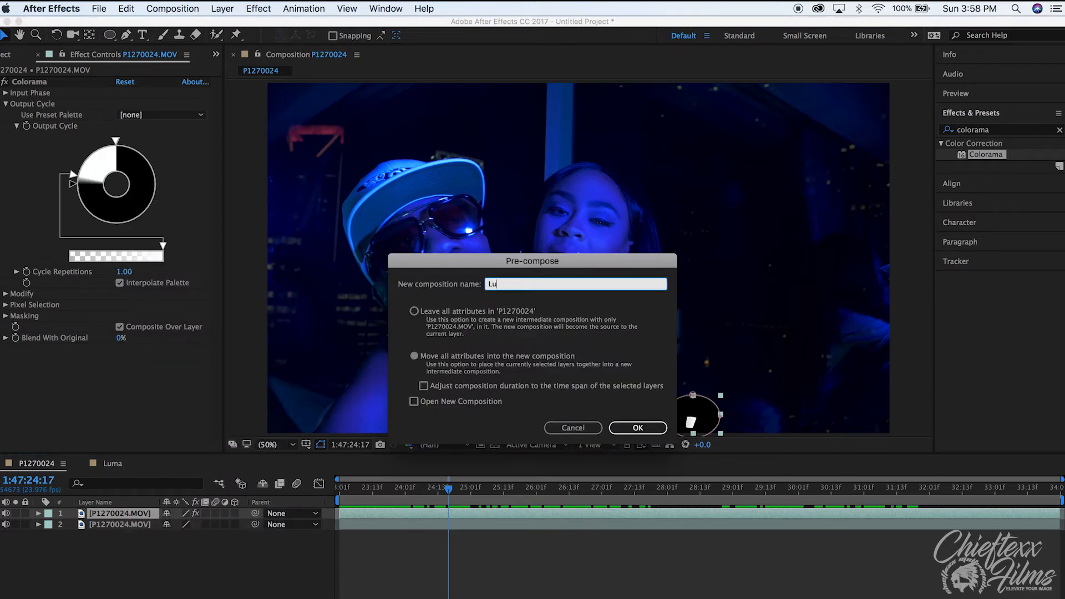
pyautogui.click(415, 357)
pyautogui.click(638, 428)
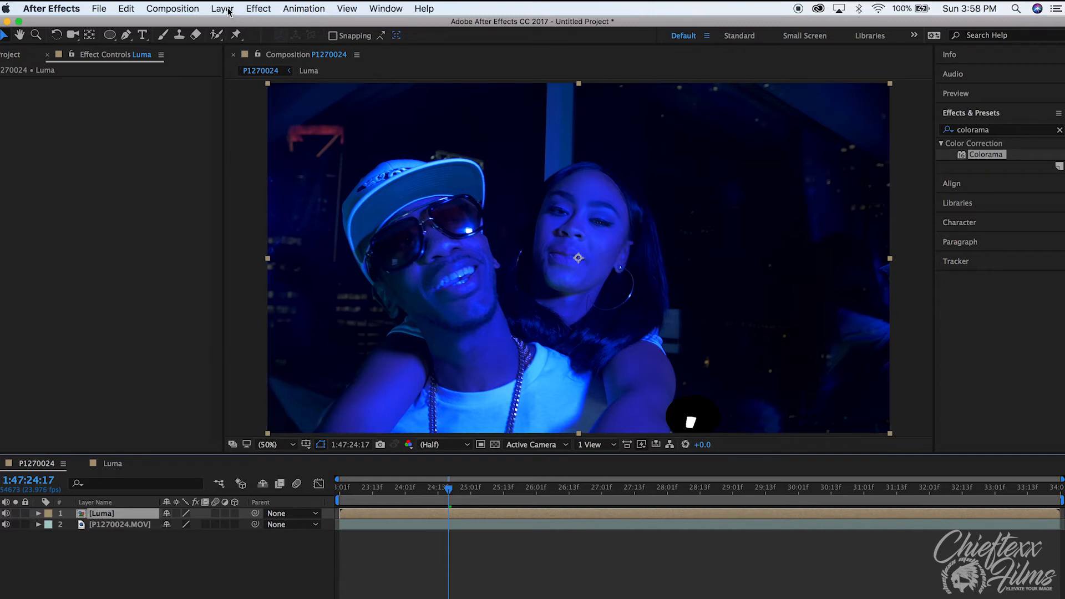
pyautogui.click(260, 9)
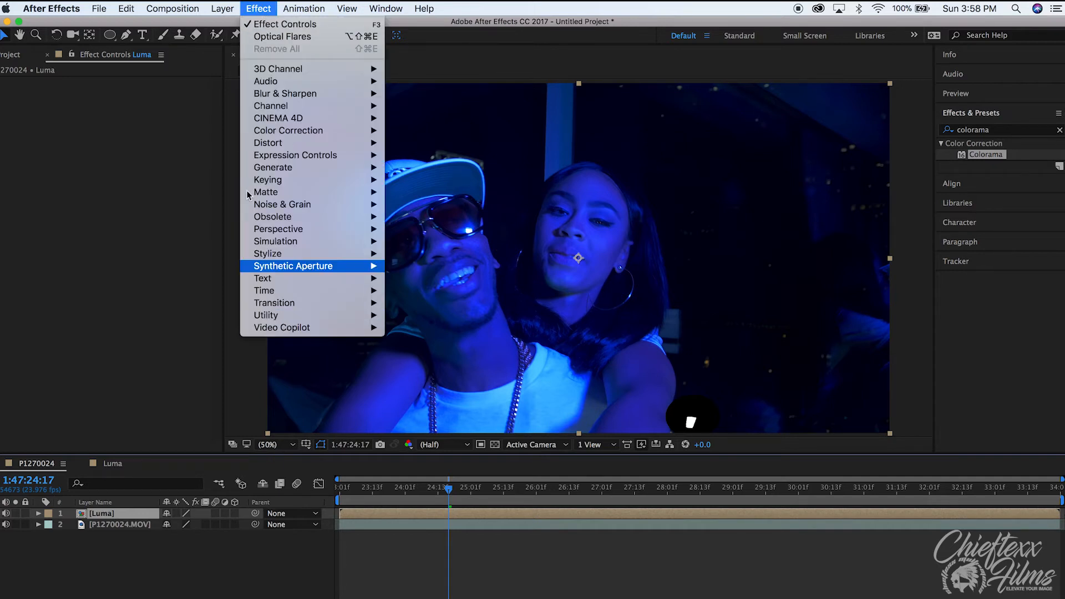
pyautogui.moveTo(222, 10)
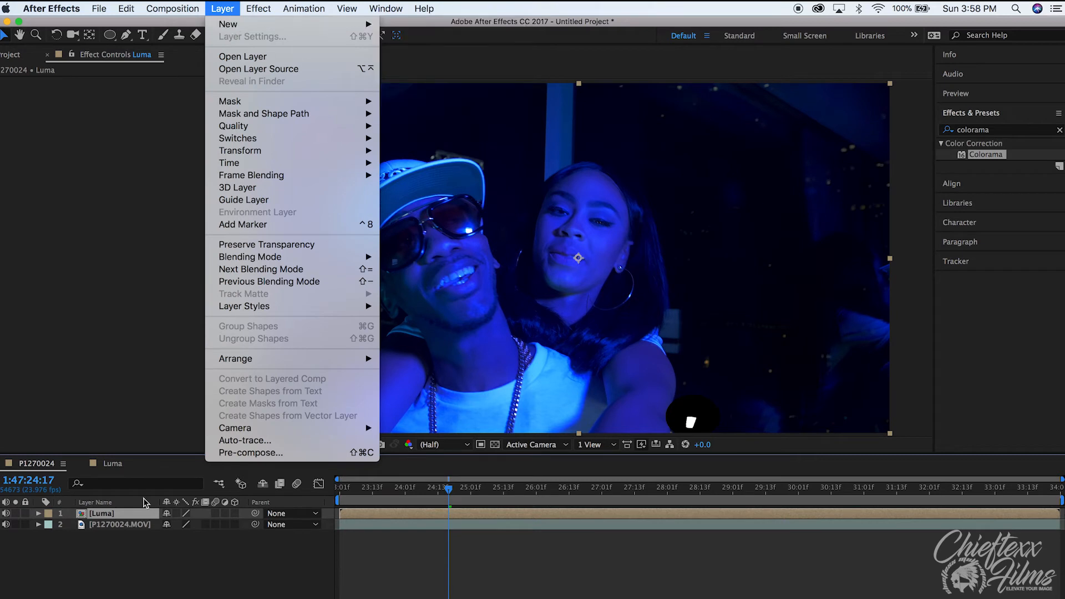
pyautogui.click(154, 543)
# Step: Create a black 3840 x 2160 px solid layer above the Luma layer
pyautogui.click(227, 10)
pyautogui.moveTo(245, 26)
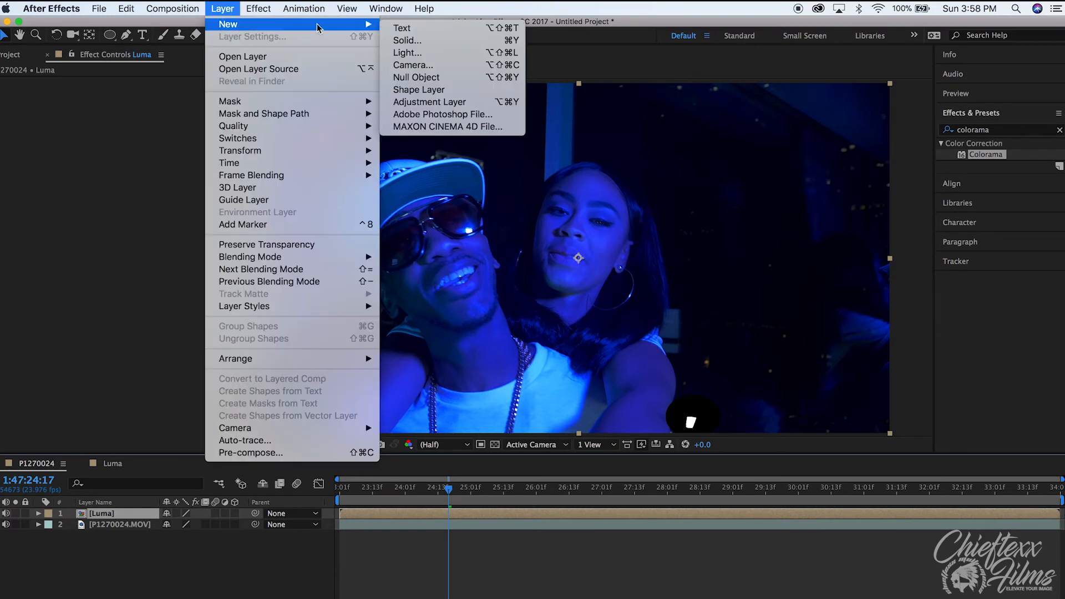
pyautogui.click(436, 41)
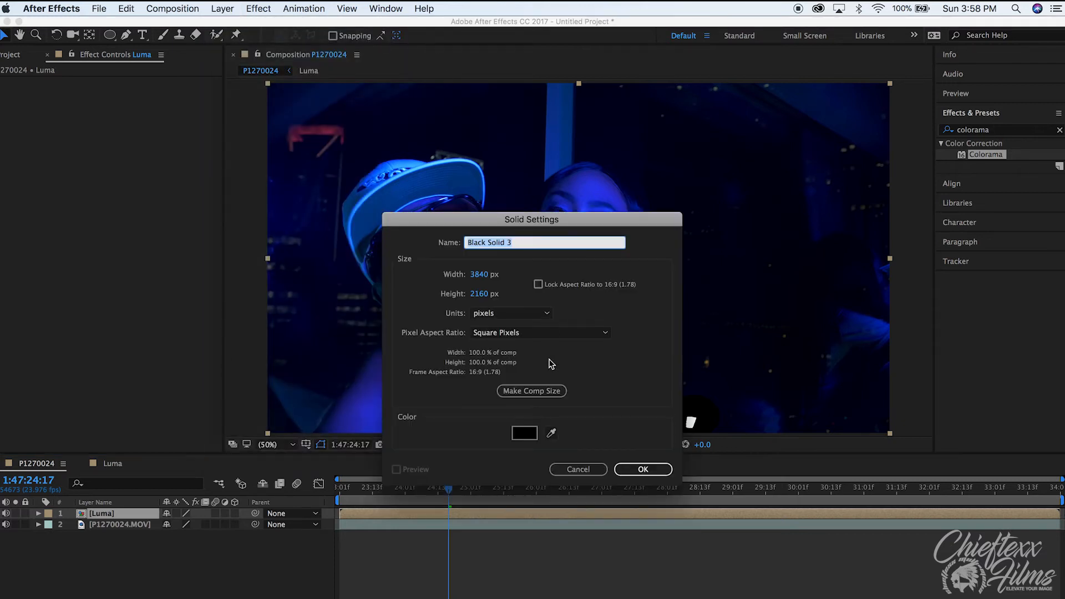
pyautogui.click(643, 471)
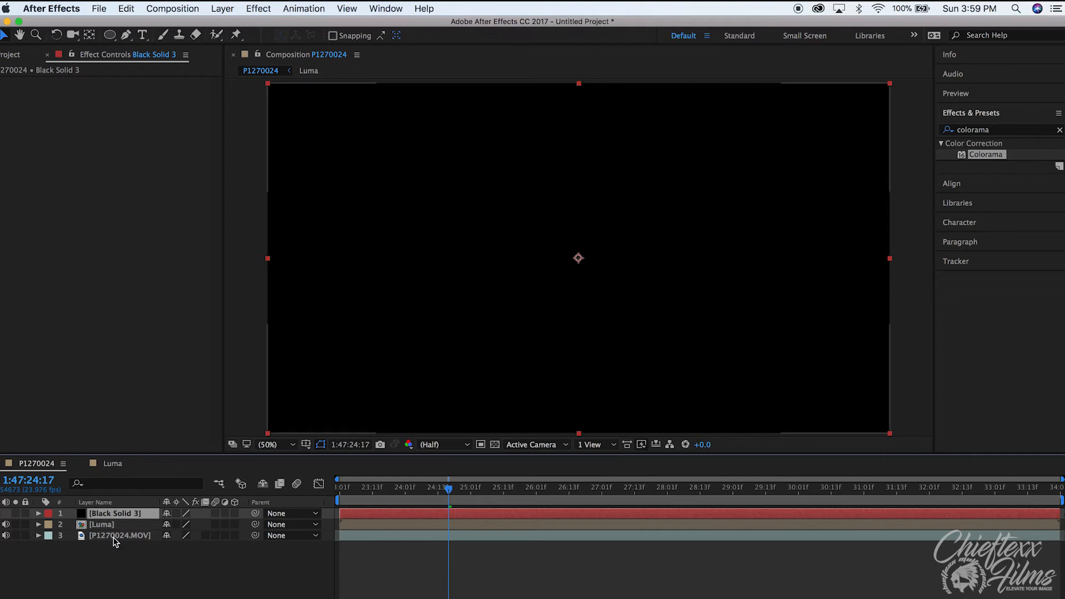
# Step: Apply the Video Copilot Optical Flares effect to the black solid and set its positioning source type to Luminance
pyautogui.click(262, 11)
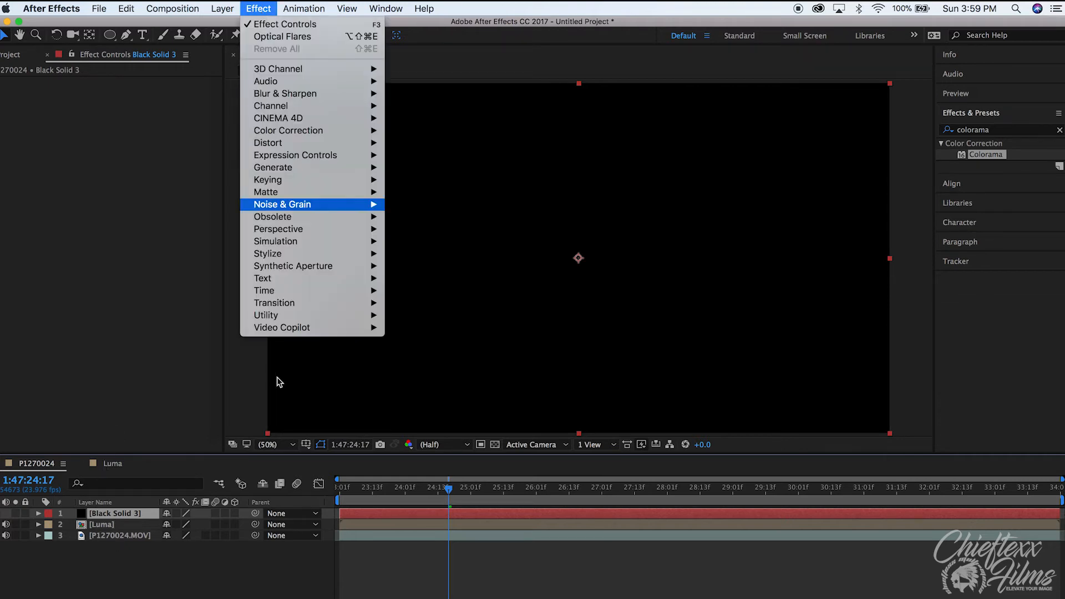
pyautogui.moveTo(309, 331)
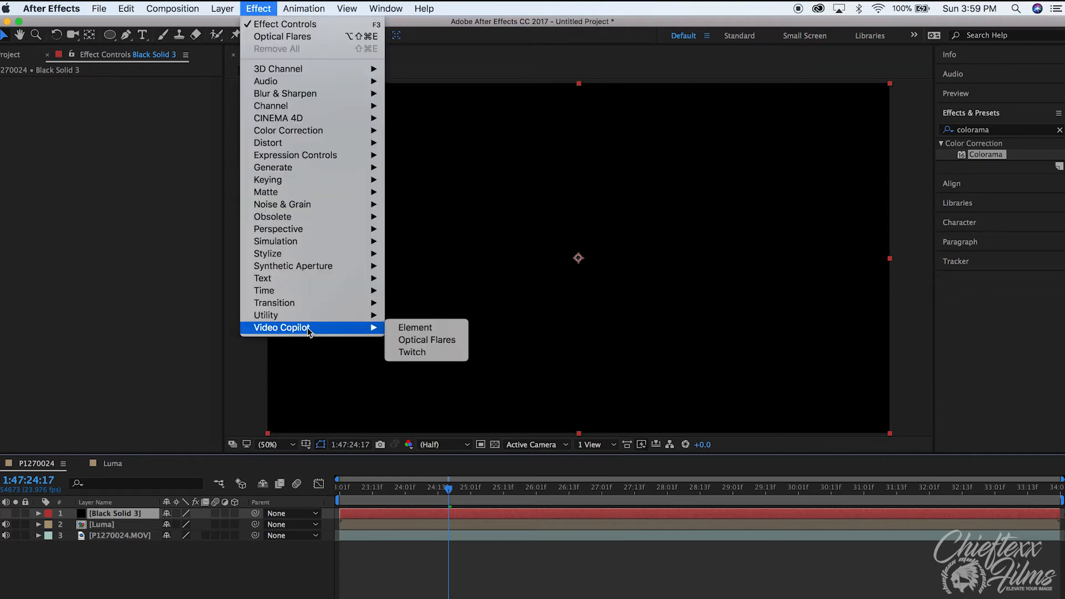
pyautogui.click(409, 341)
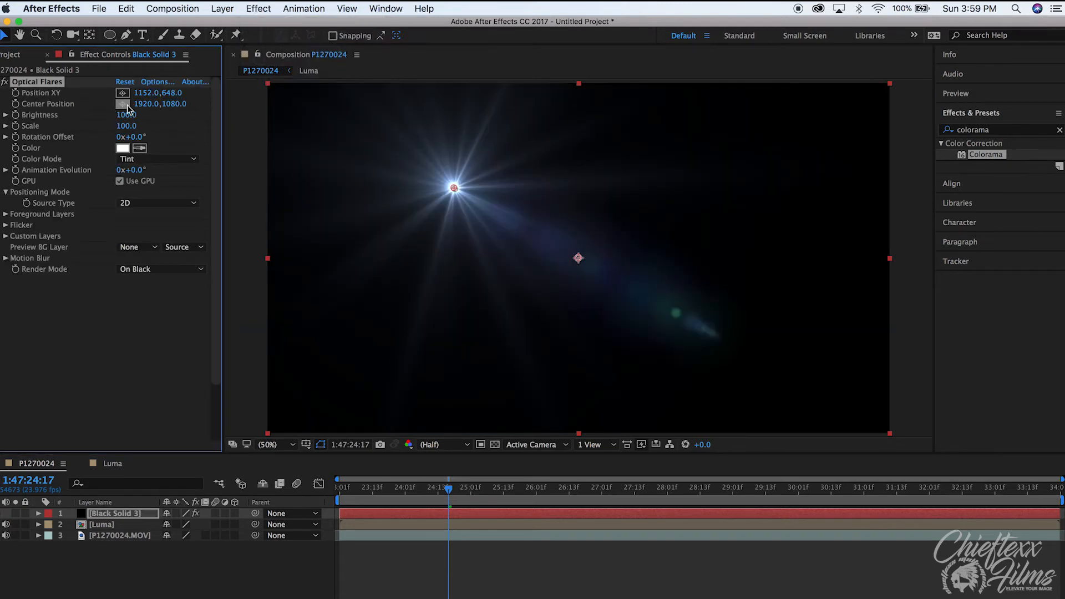
pyautogui.click(116, 514)
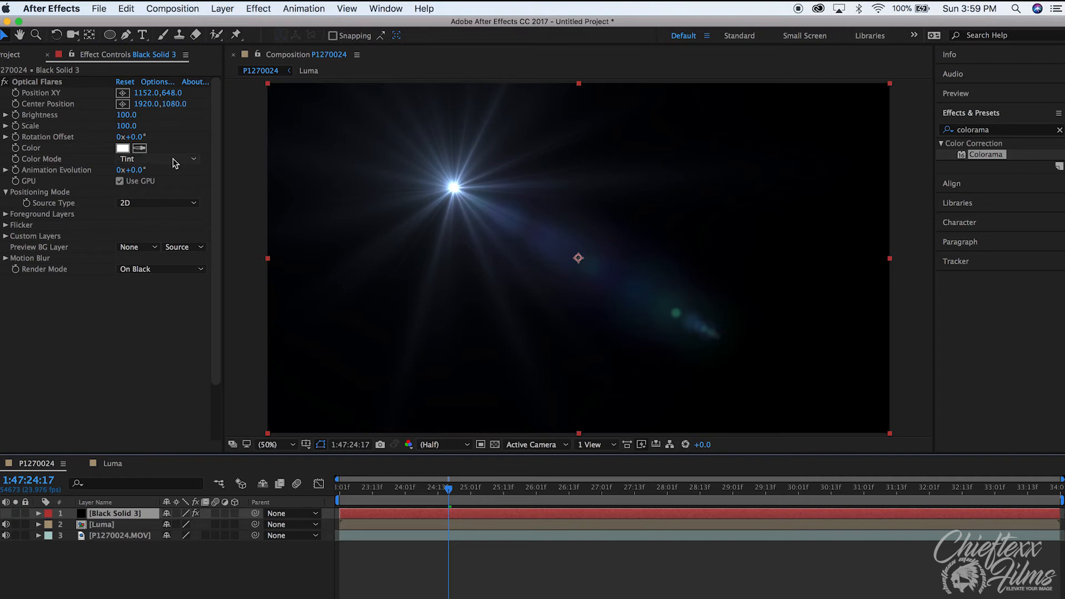
pyautogui.click(146, 204)
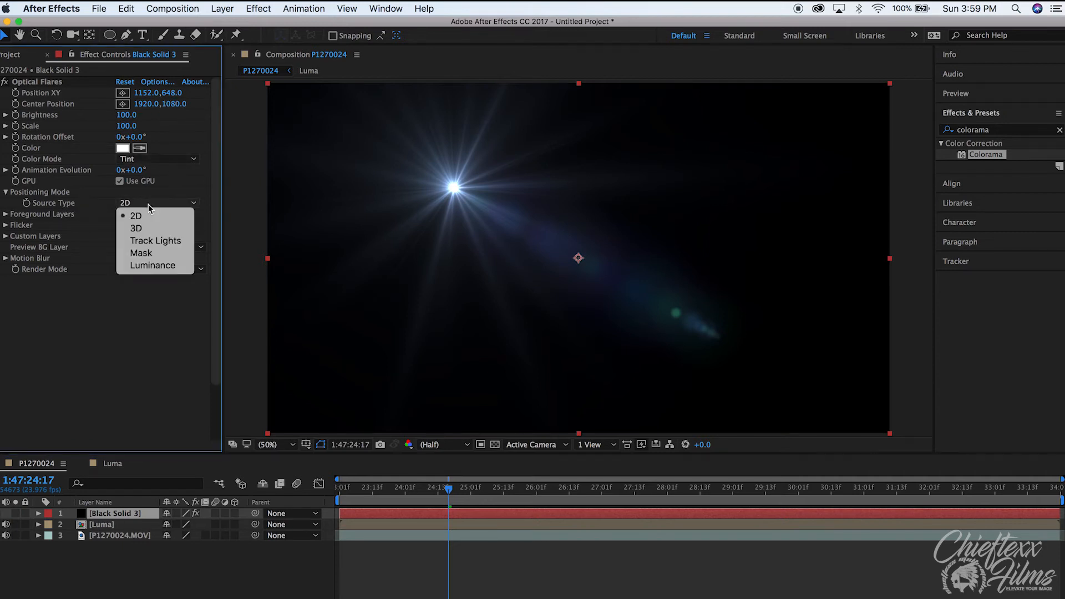
pyautogui.click(152, 265)
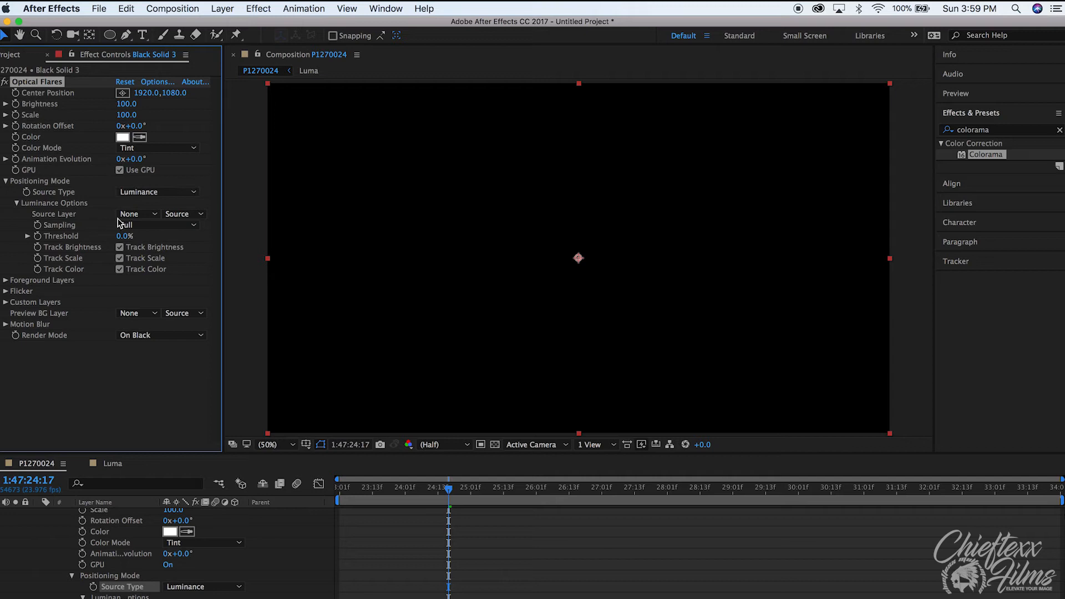
# Step: Set the flare's luminance source layer to Luma and its render mode to On Transparent
pyautogui.click(155, 215)
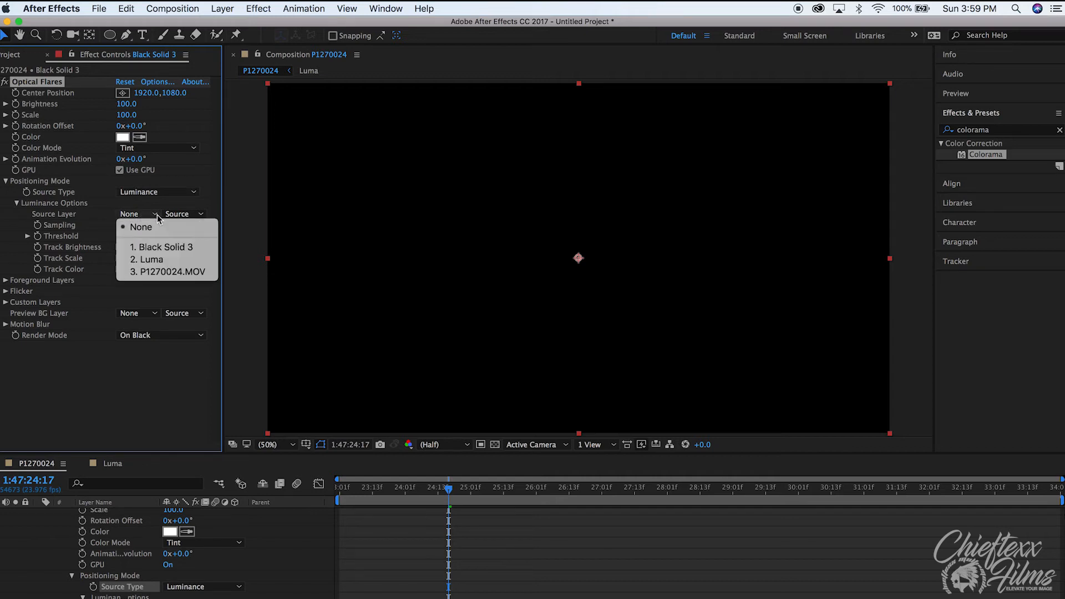
pyautogui.click(165, 260)
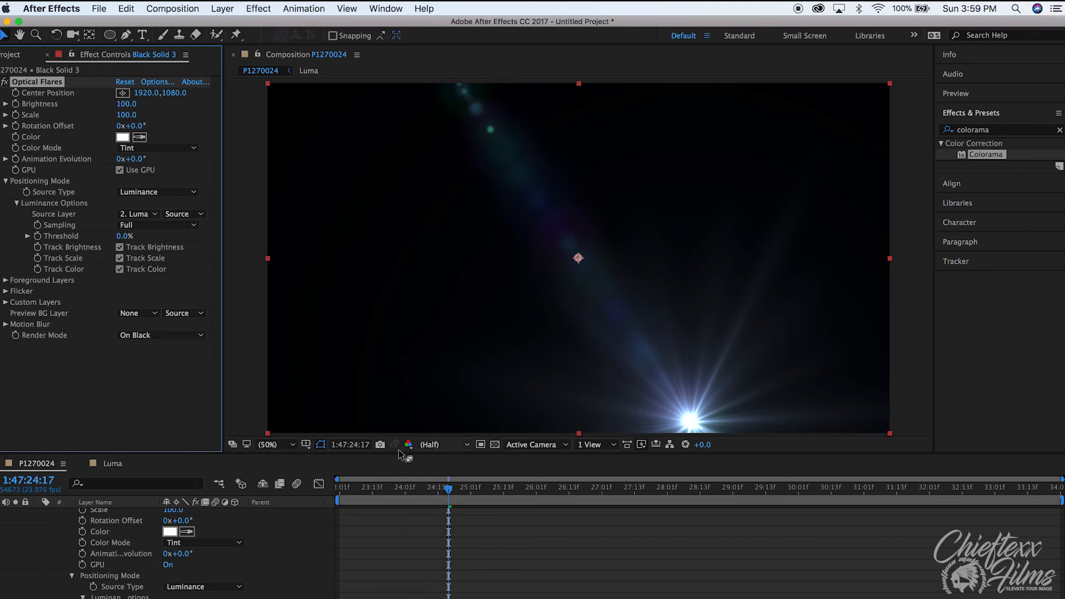
pyautogui.scroll(3, 56, 557)
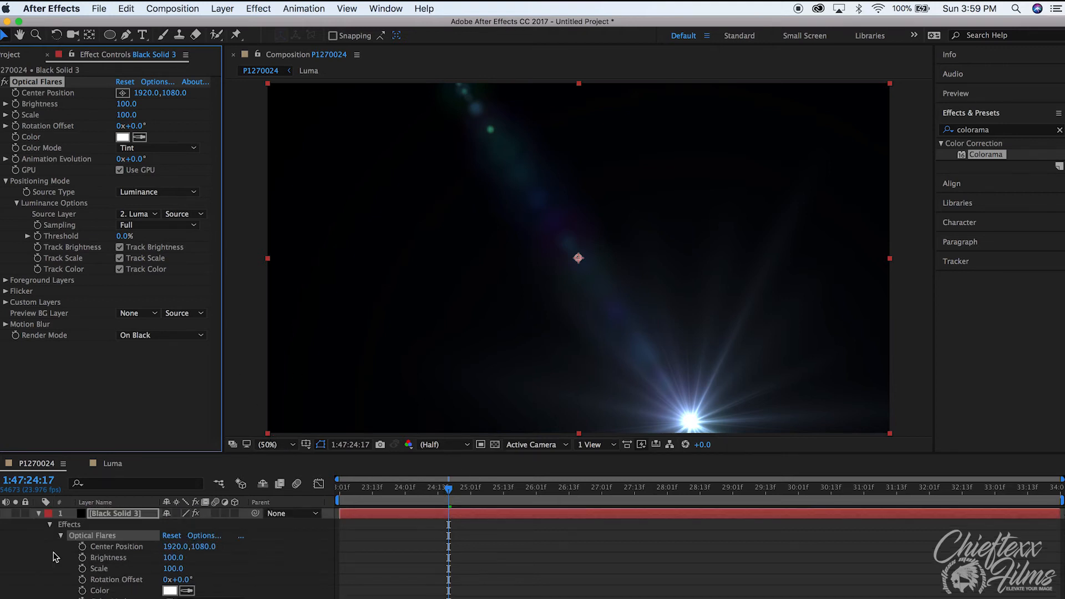
pyautogui.click(38, 514)
pyautogui.click(195, 335)
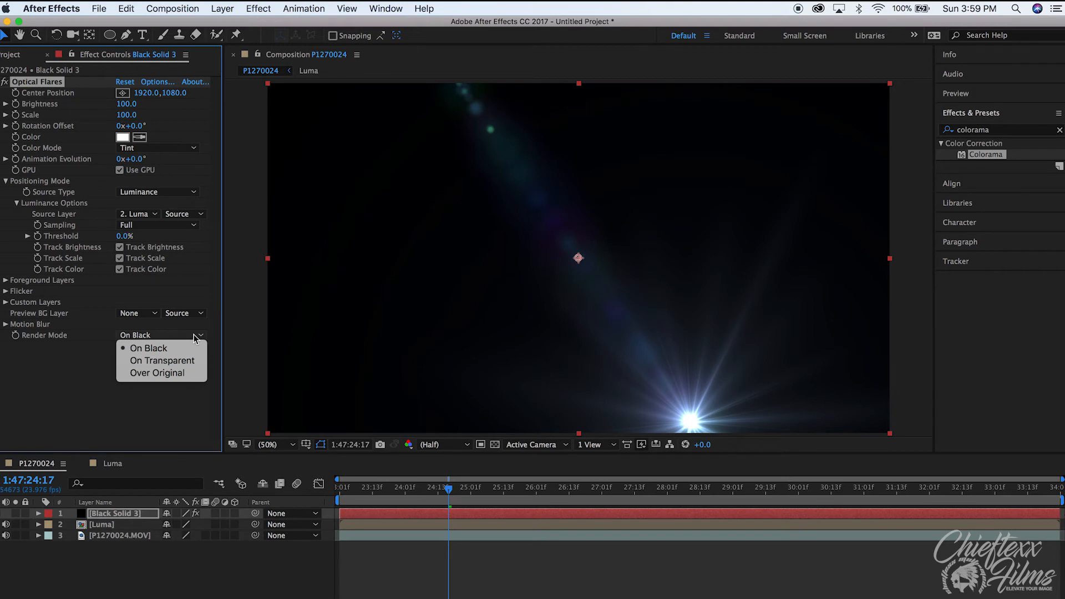
pyautogui.click(177, 362)
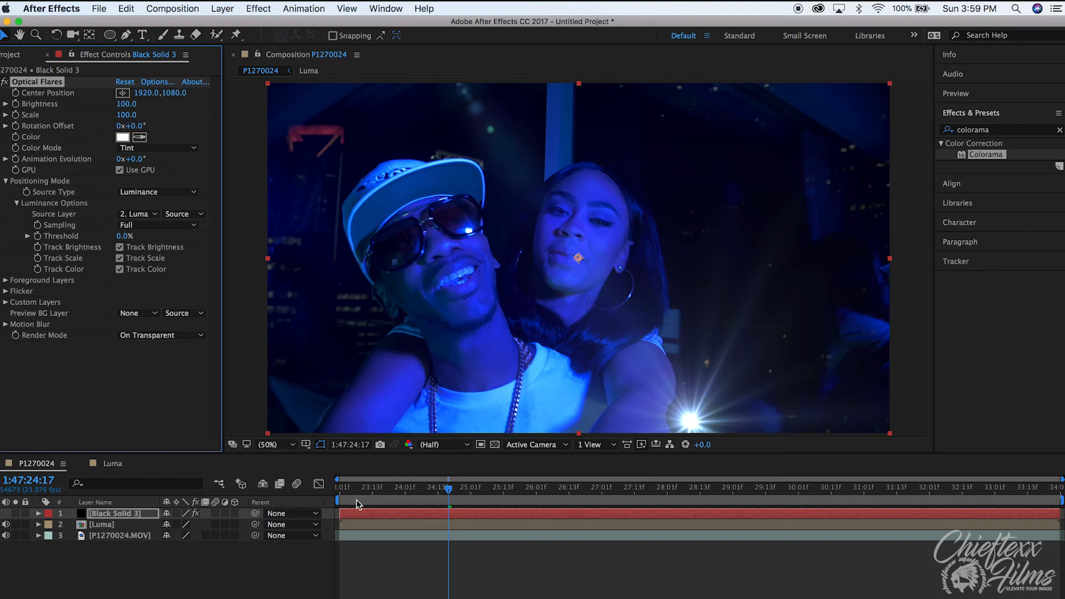
# Step: Scrub through the footage to 1:47:28:00 to check how the flare tracks the light
pyautogui.moveTo(501, 487); pyautogui.dragTo(566, 489)
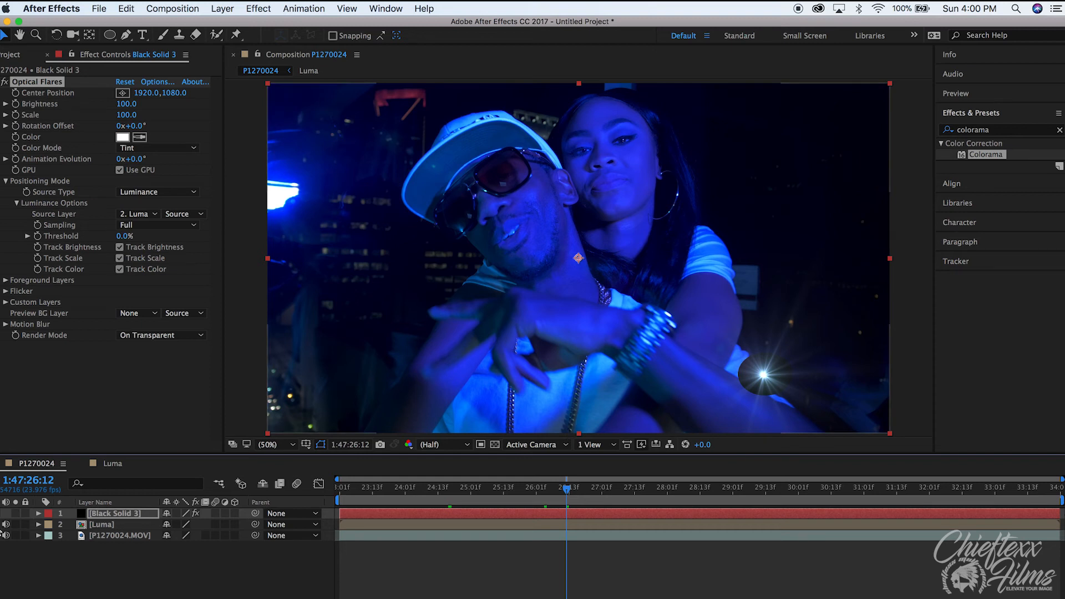
pyautogui.moveTo(567, 489); pyautogui.dragTo(666, 492)
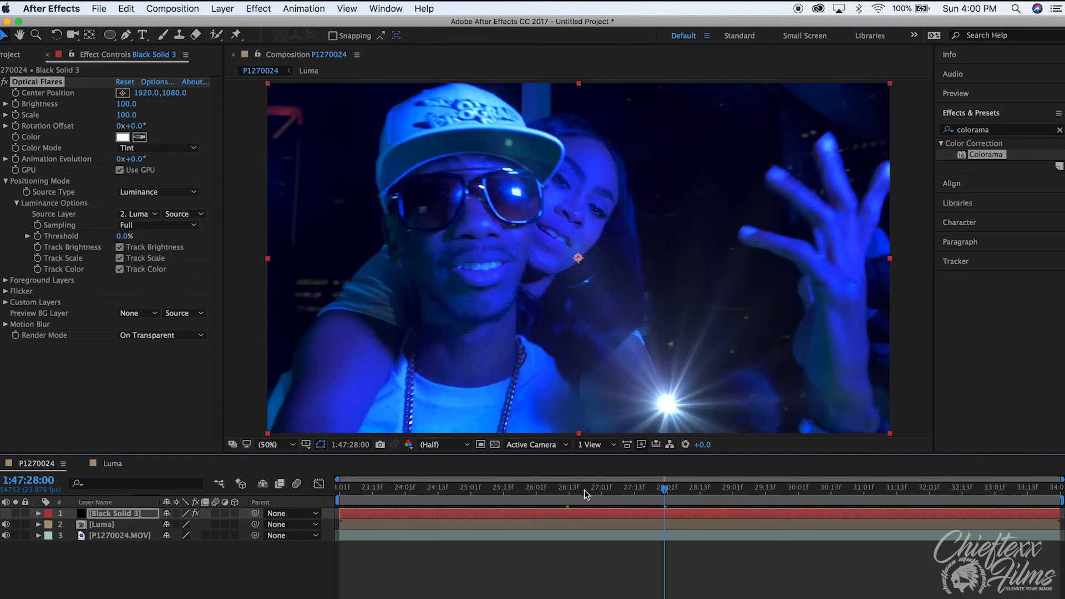
# Step: Load a violet cross-streak flare from Pro Presets 2 in the Optical Flares options and hide its first two Streak elements
pyautogui.click(137, 517)
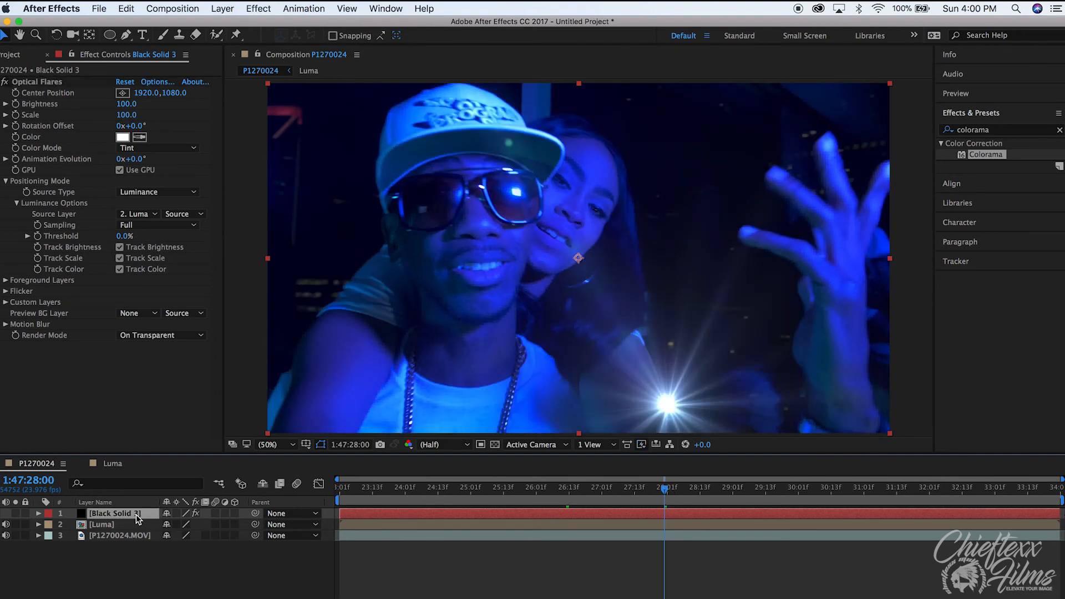
pyautogui.click(158, 82)
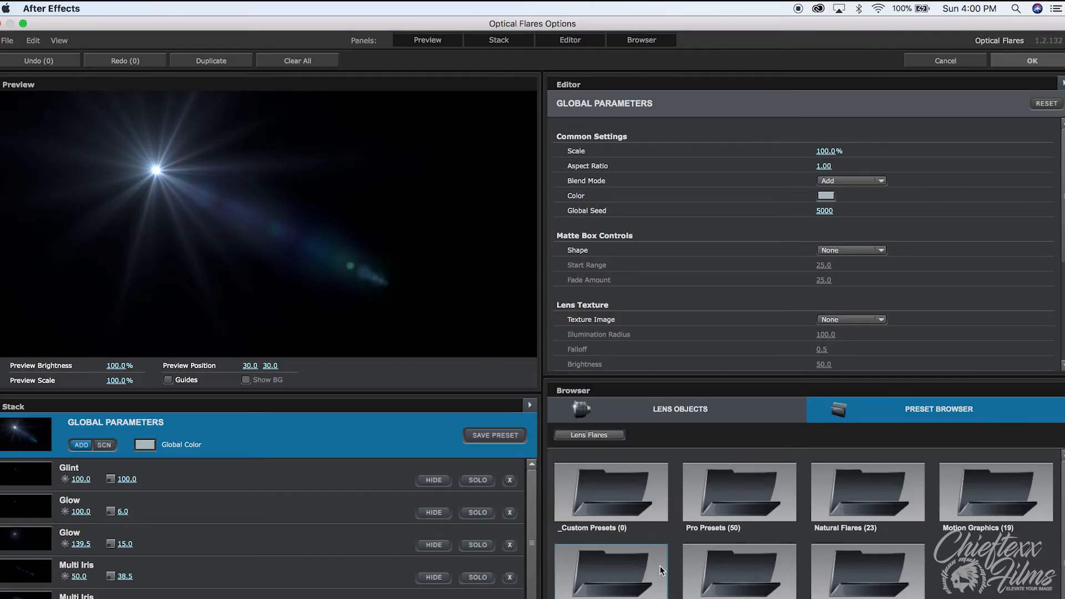
pyautogui.doubleClick(627, 577)
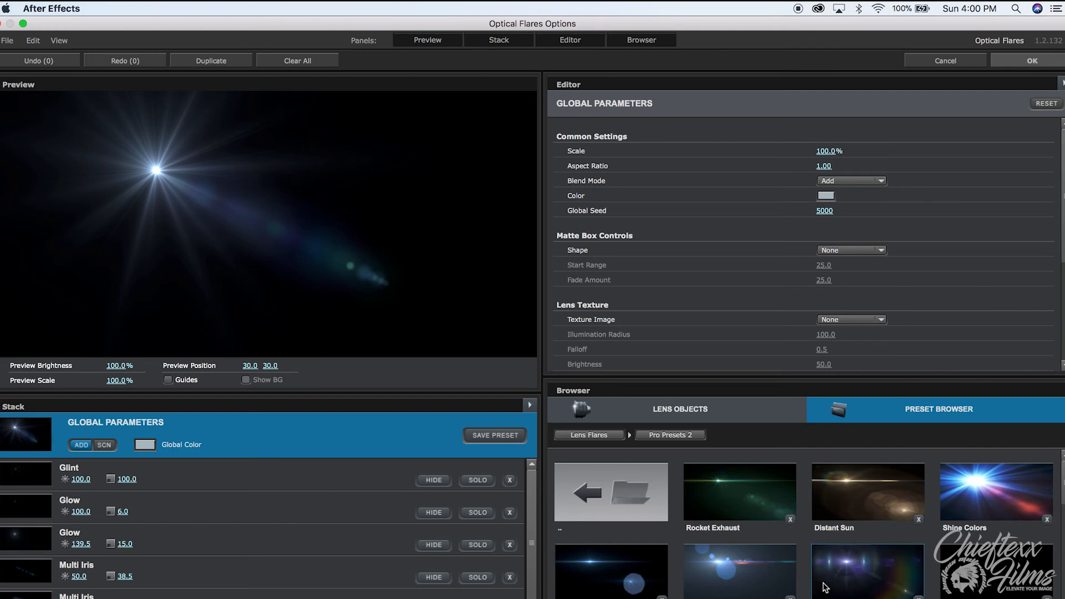
pyautogui.click(981, 579)
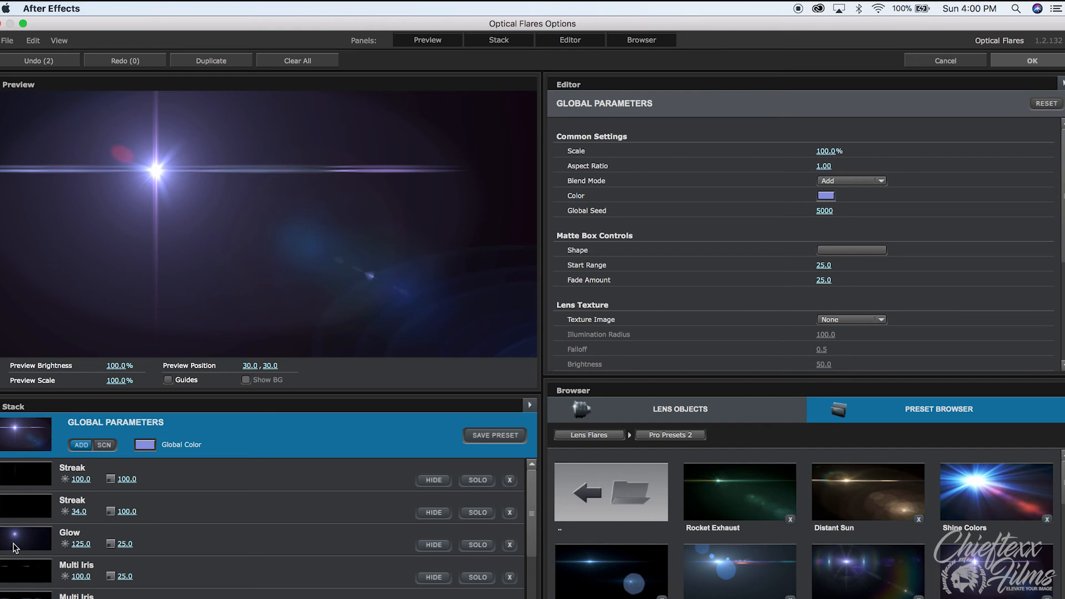
pyautogui.click(433, 481)
pyautogui.click(433, 514)
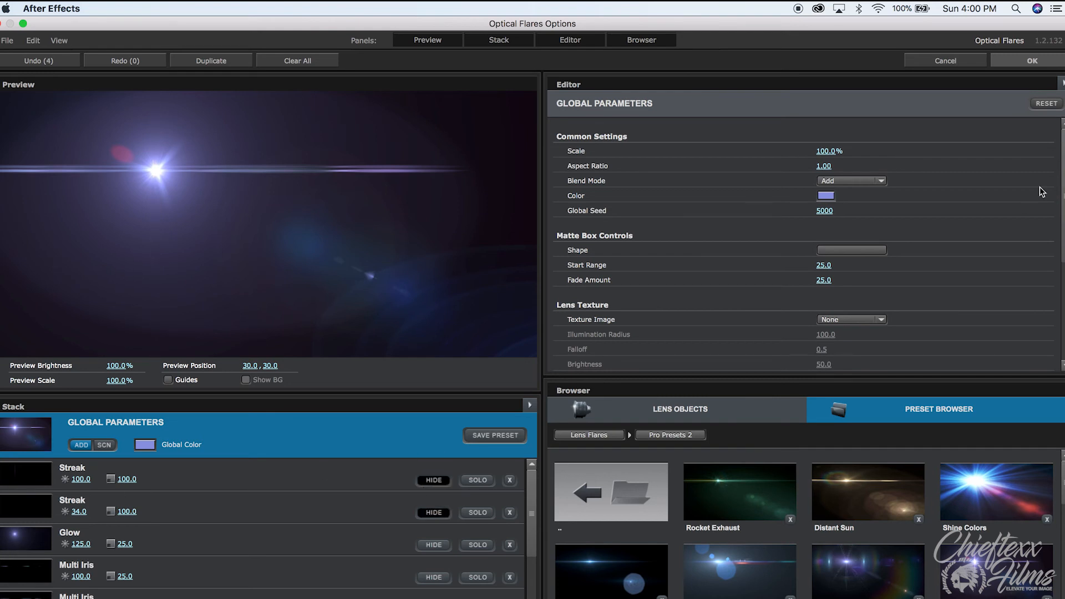
pyautogui.click(1032, 62)
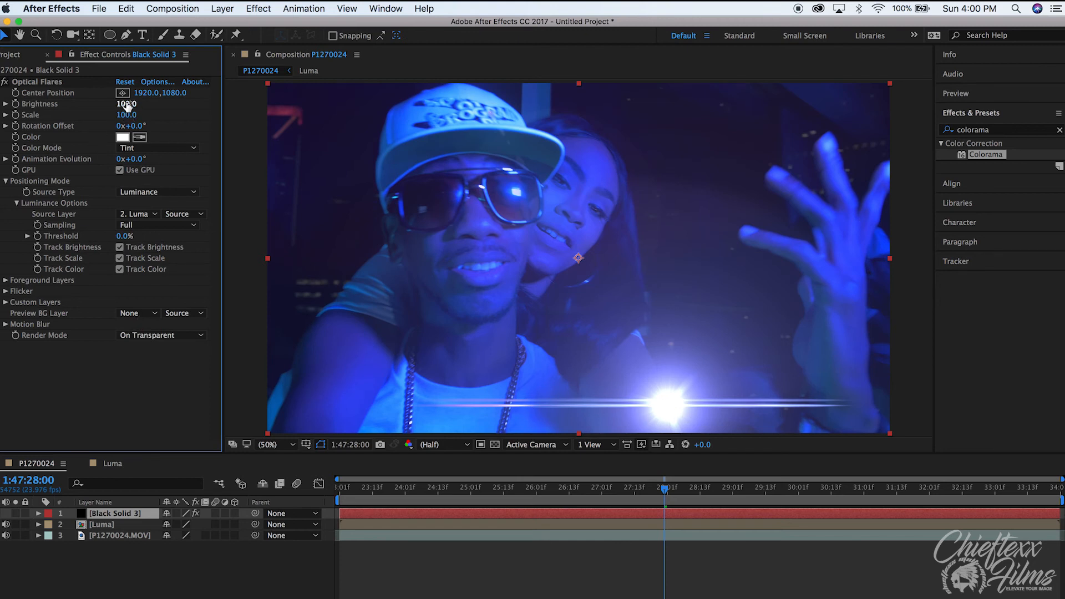
# Step: Reduce the flare's brightness to 60 and its scale to 80
pyautogui.moveTo(126, 104); pyautogui.dragTo(121, 104)
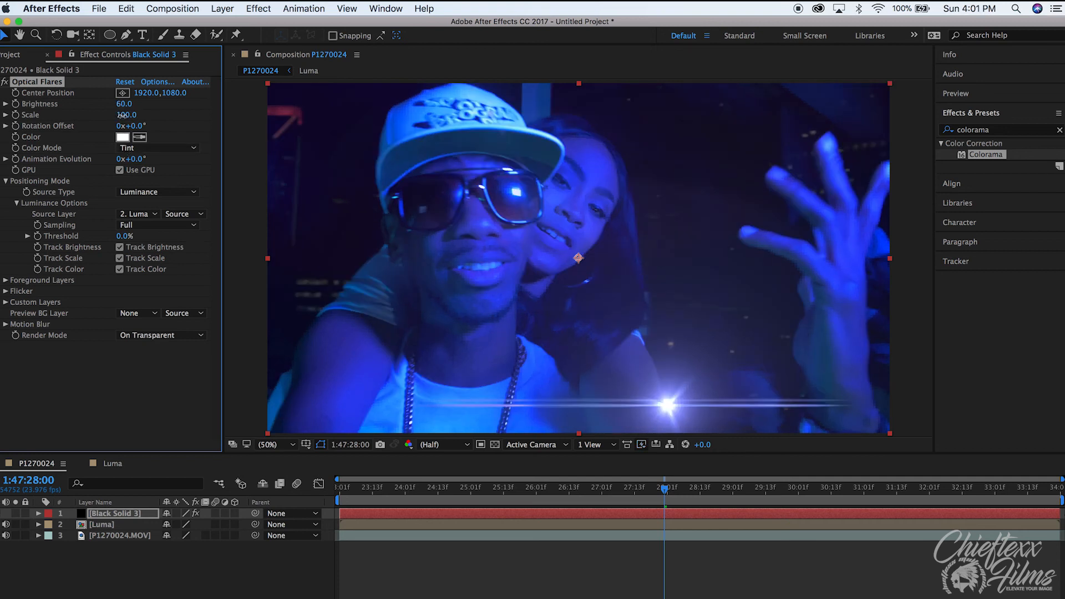
pyautogui.moveTo(121, 115); pyautogui.dragTo(119, 115)
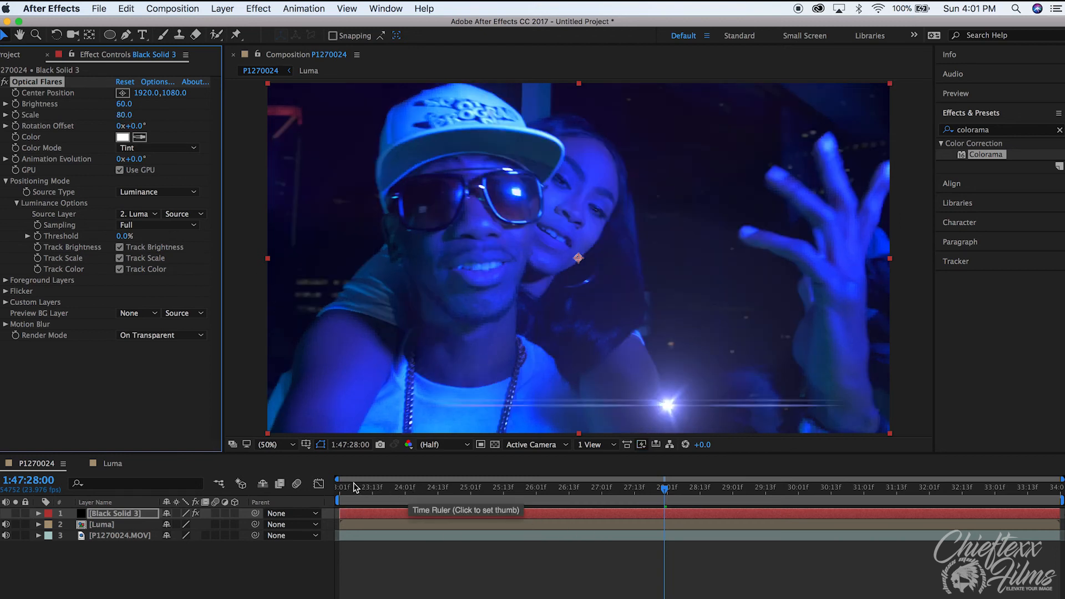
# Step: Return to the start of the composition at 1:47:23:01 and play a preview of the tracked flare
pyautogui.moveTo(354, 488); pyautogui.dragTo(319, 492)
pyautogui.press('space')
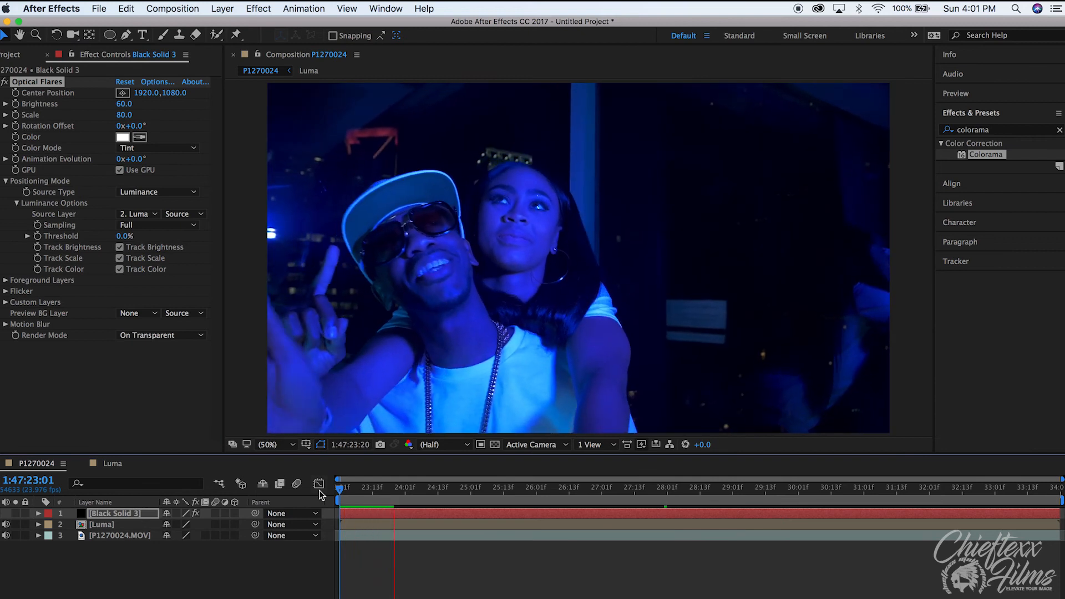